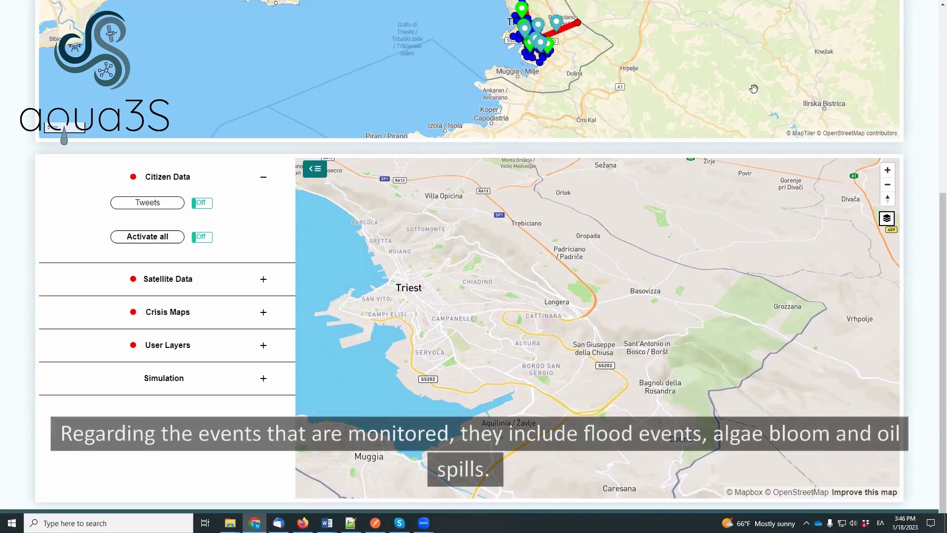
Expand the Satellite Data category and hide the layer menu beside the lower map
left_click(259, 280)
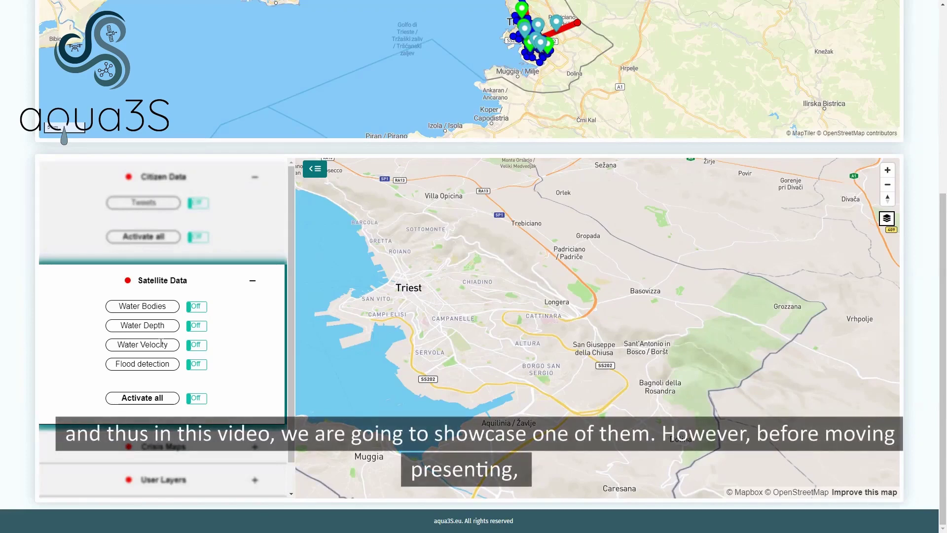
left_click(315, 168)
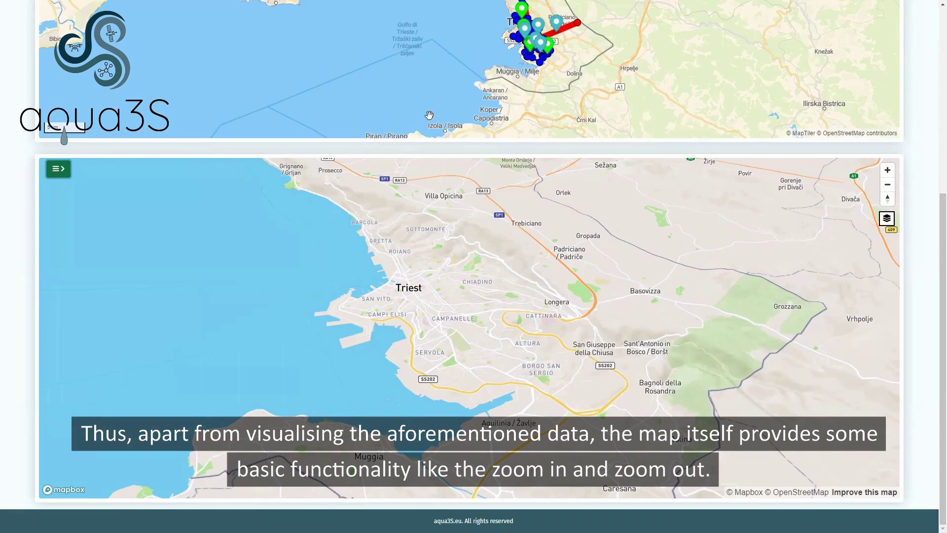
Preview the lower map in Satellite mode and return it to Street mode
left_click(888, 171)
scroll(622, 300, "down", 2)
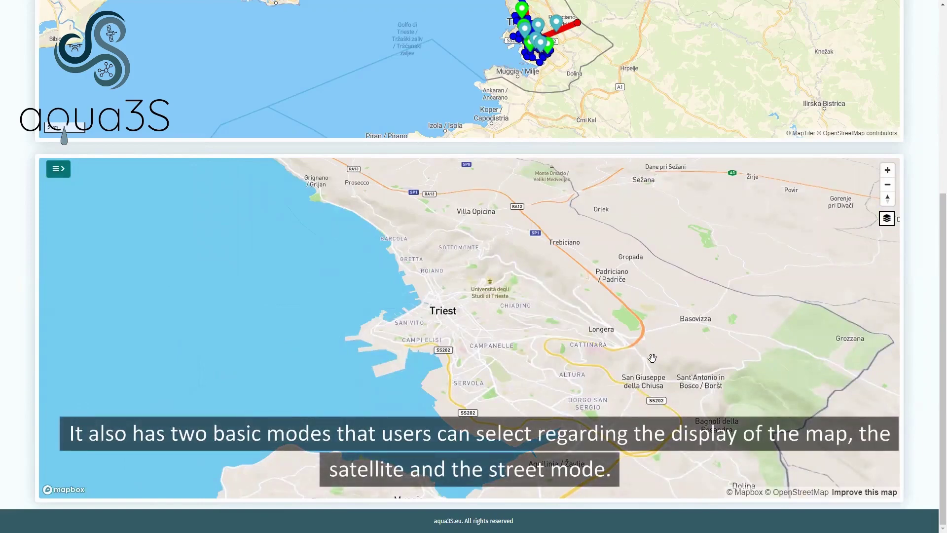
mouse_move(888, 226)
left_click(831, 233)
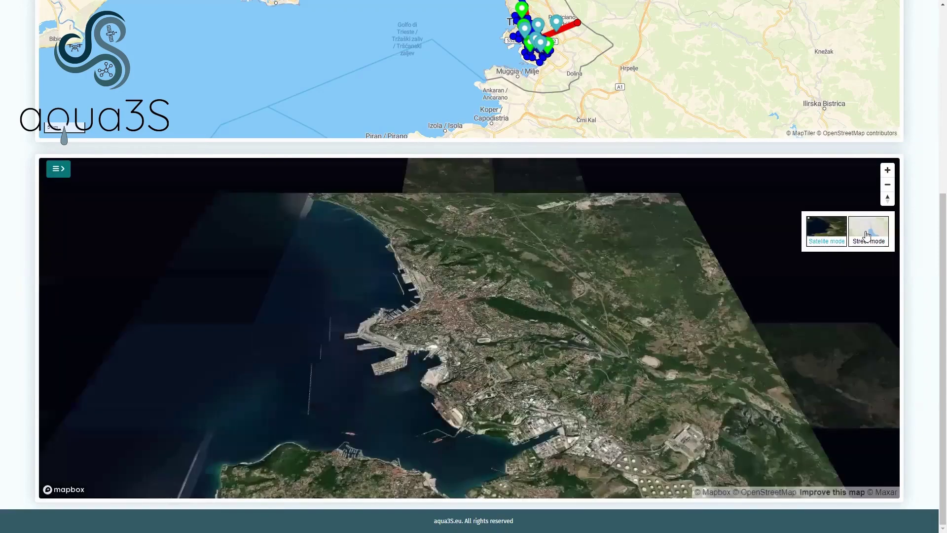
left_click(866, 235)
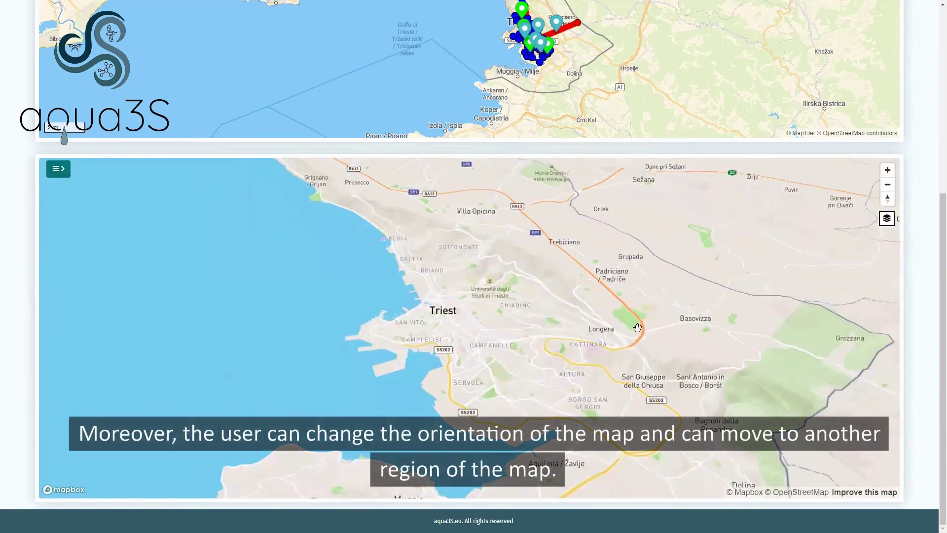
left_click_drag(636, 328, 705, 312)
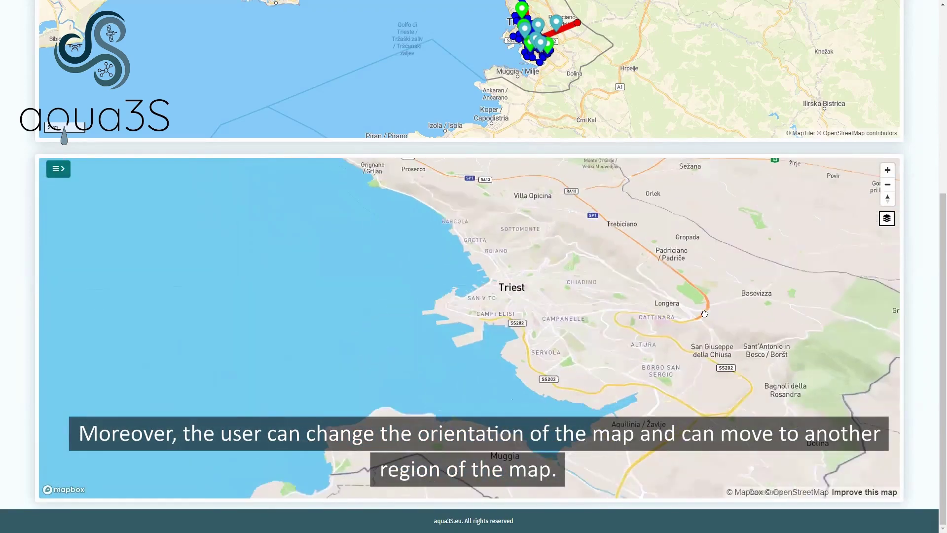
left_click_drag(645, 348, 672, 326)
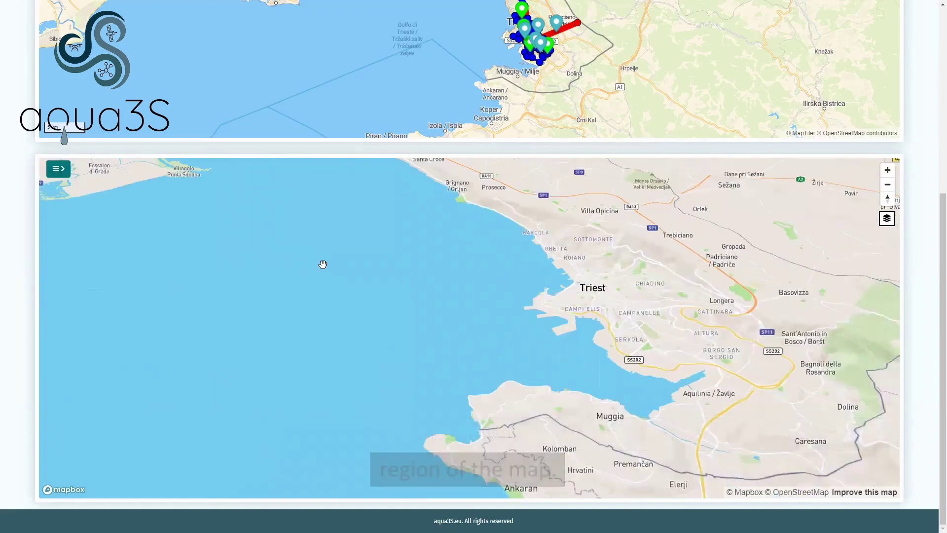
Reopen the layer menu and leave only its Satellite Data and Simulation sections expanded
left_click(58, 168)
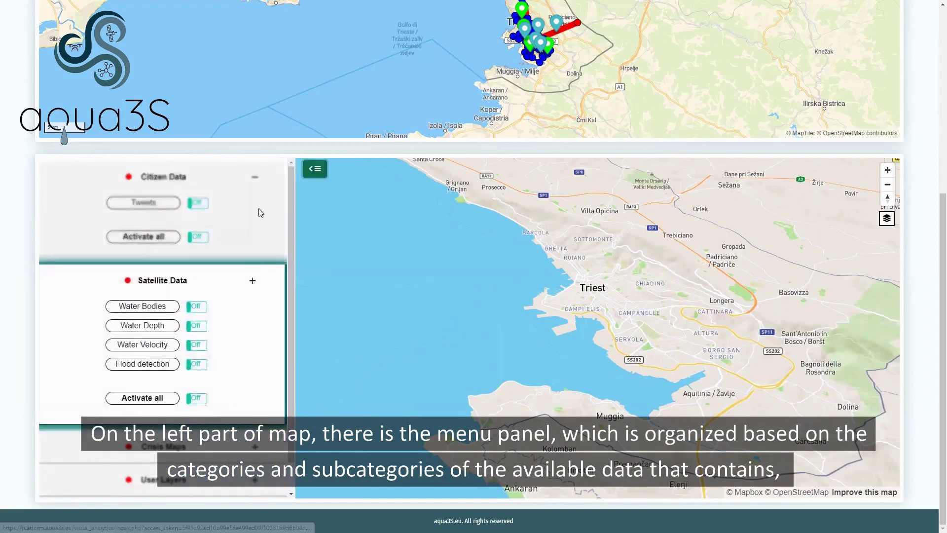
left_click(260, 177)
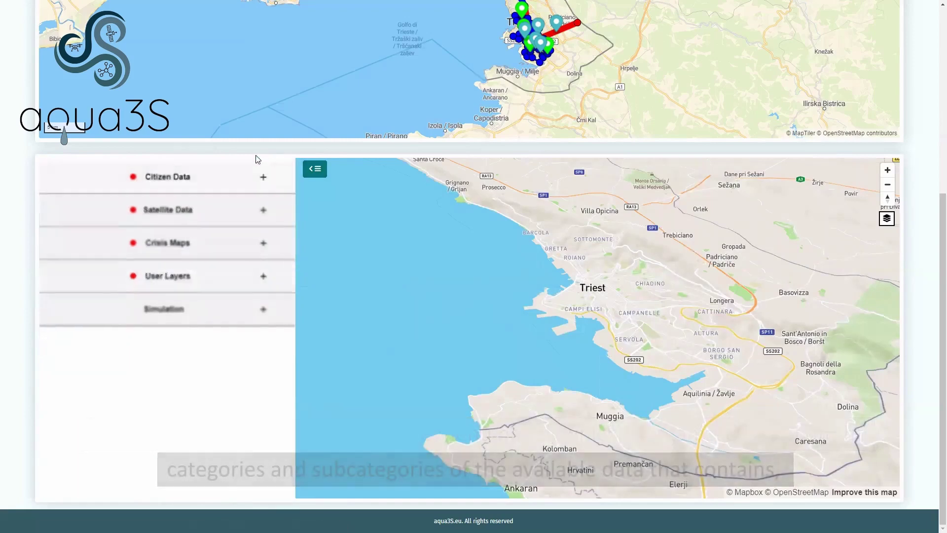
left_click(259, 215)
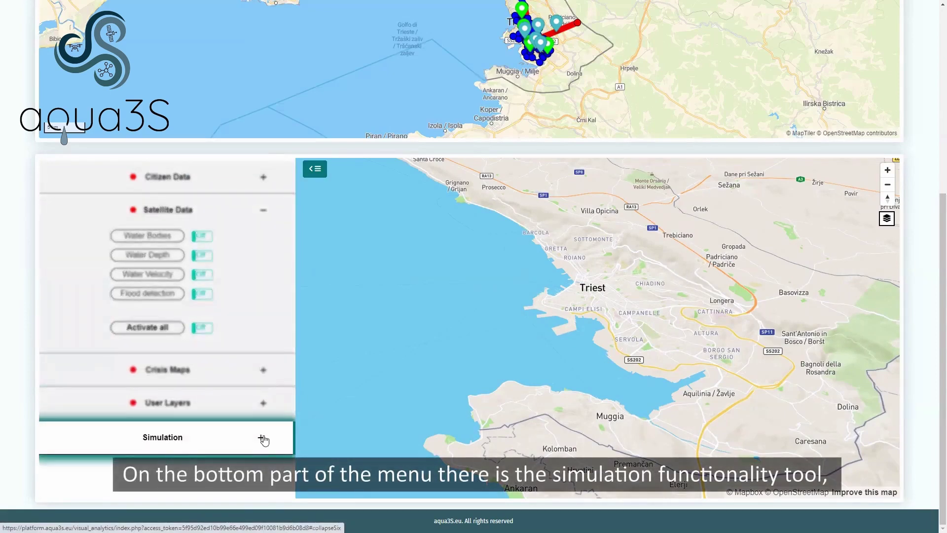
left_click(263, 439)
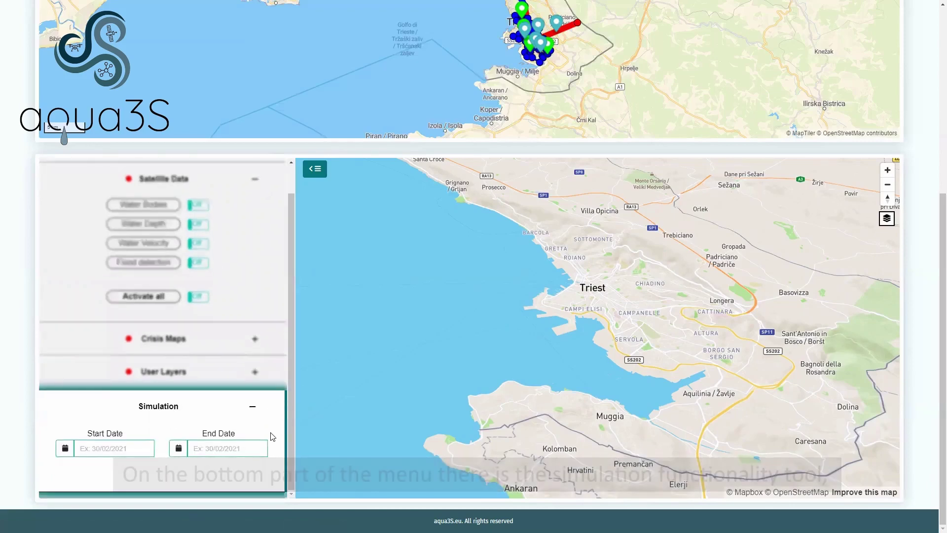
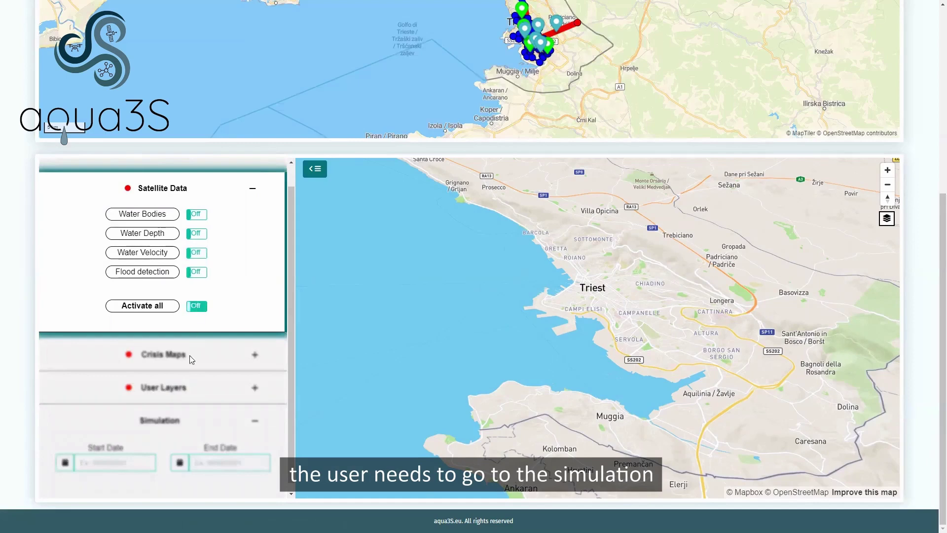
Set the simulation start date to 01/05/2022
left_click(111, 456)
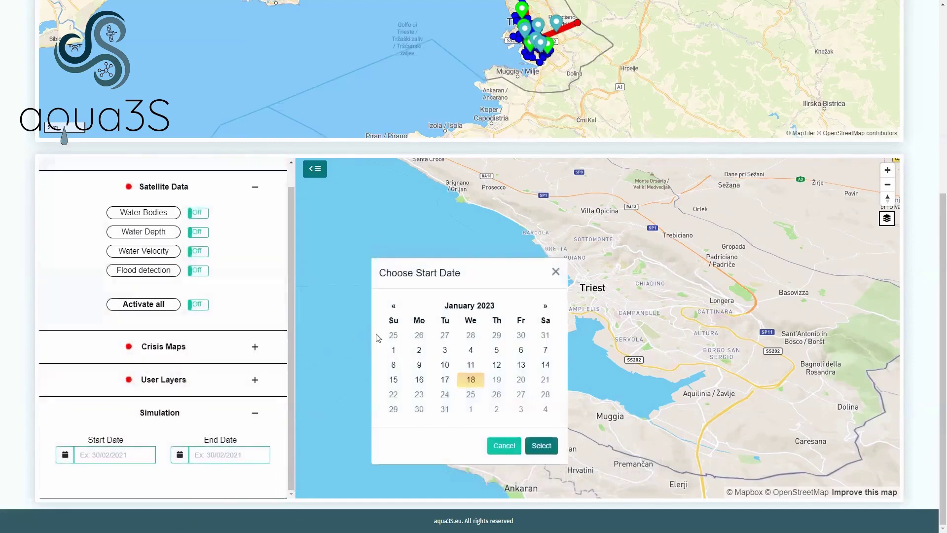
left_click(395, 307)
left_click(394, 306)
left_click(395, 306)
left_click(395, 307)
left_click(394, 307)
left_click(395, 307)
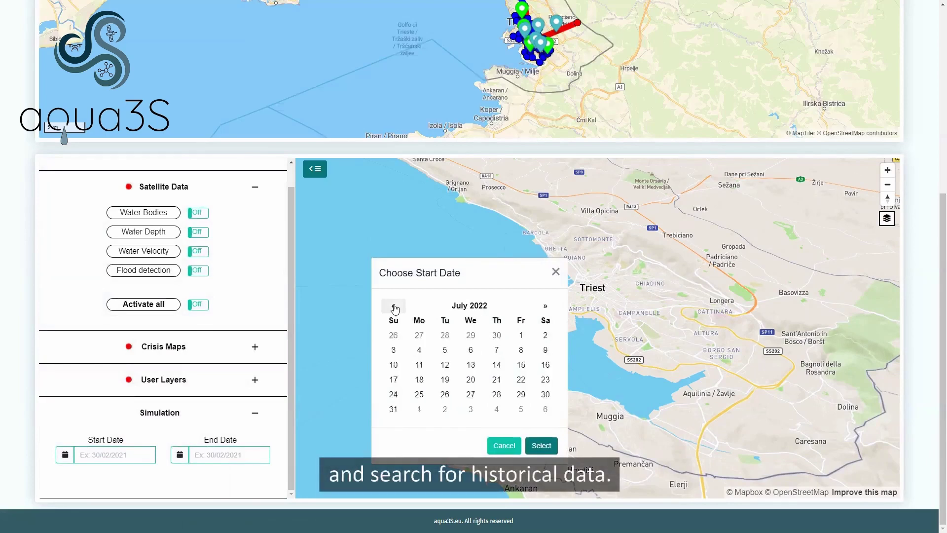
left_click(395, 306)
left_click(395, 307)
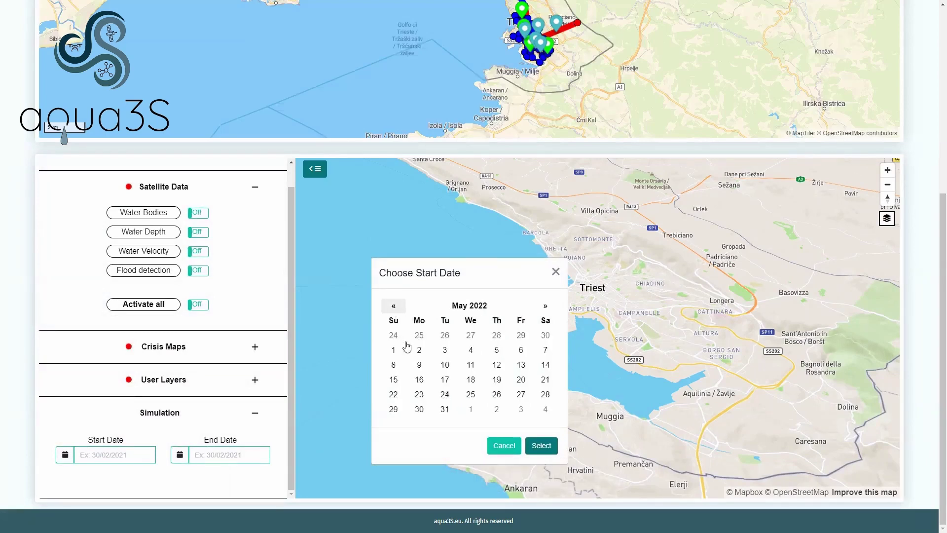
left_click(393, 350)
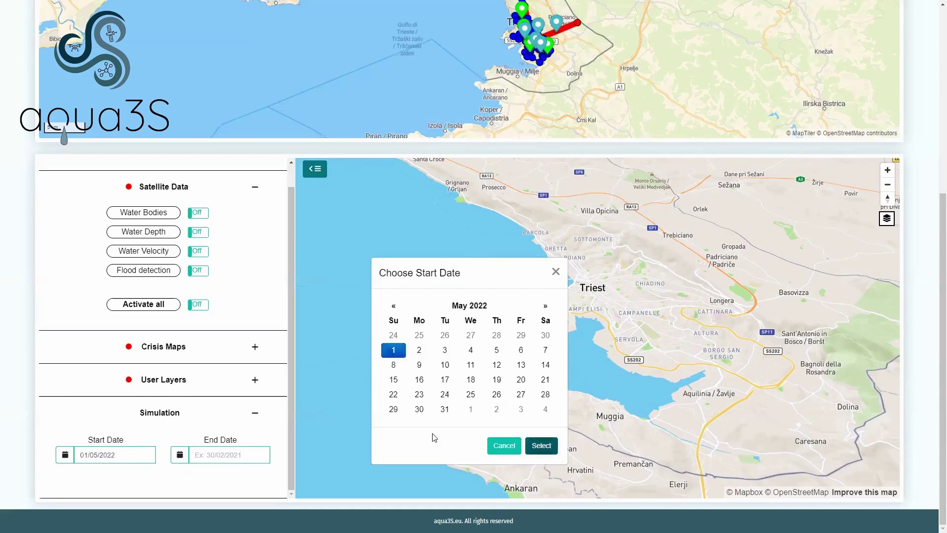
left_click(541, 445)
Set the simulation end date to 16/05/2022
left_click(239, 454)
left_click(419, 380)
left_click(541, 446)
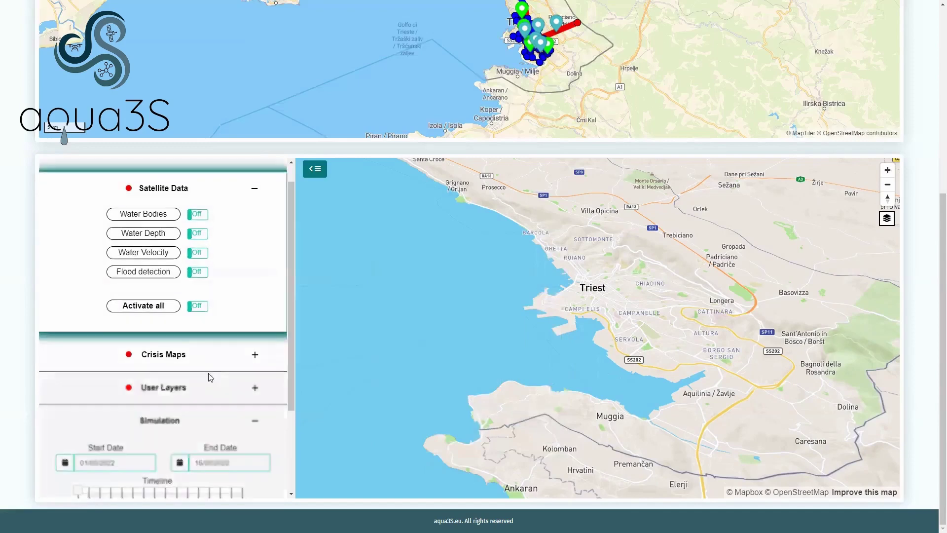
Set the simulation timeline to 05-05-2022 and activate all satellite data layers
left_click_drag(289, 384, 289, 431)
left_click(121, 418)
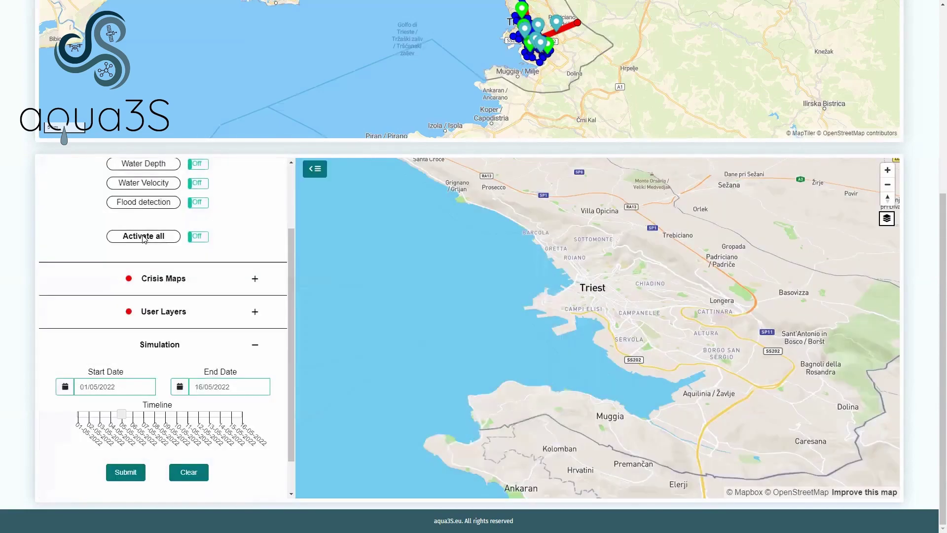
left_click(142, 234)
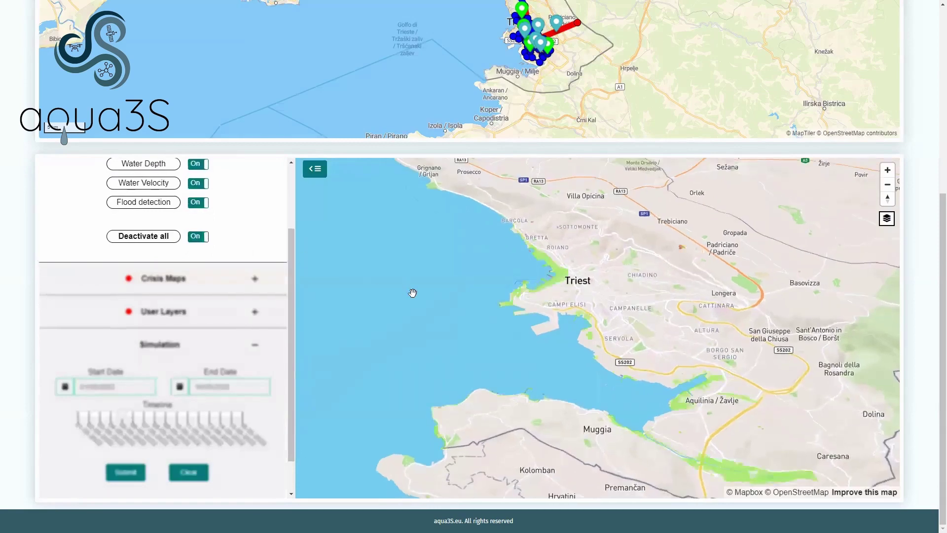
Turn off the Water Bodies, Water Depth and Water Velocity layers, keeping Flood detection on
left_click_drag(292, 256, 294, 206)
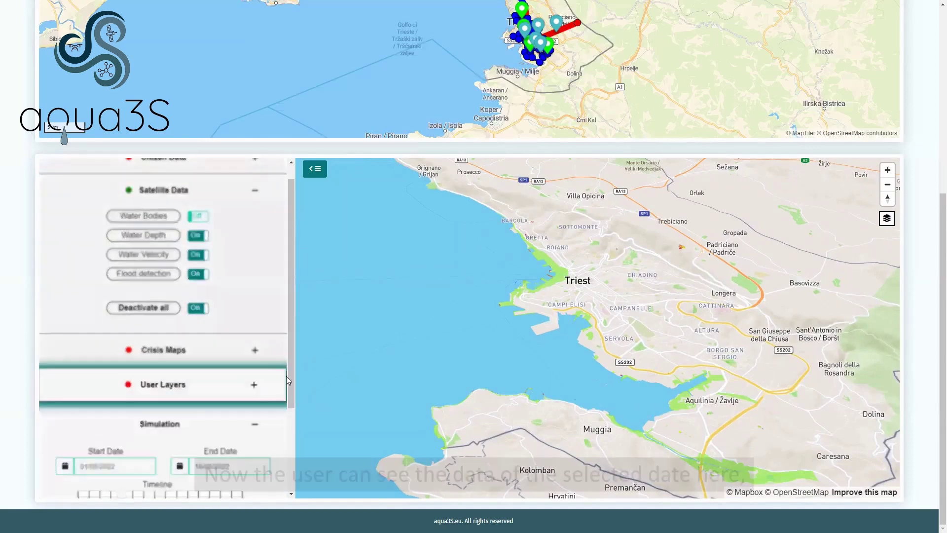
scroll(143, 424, "down", 2)
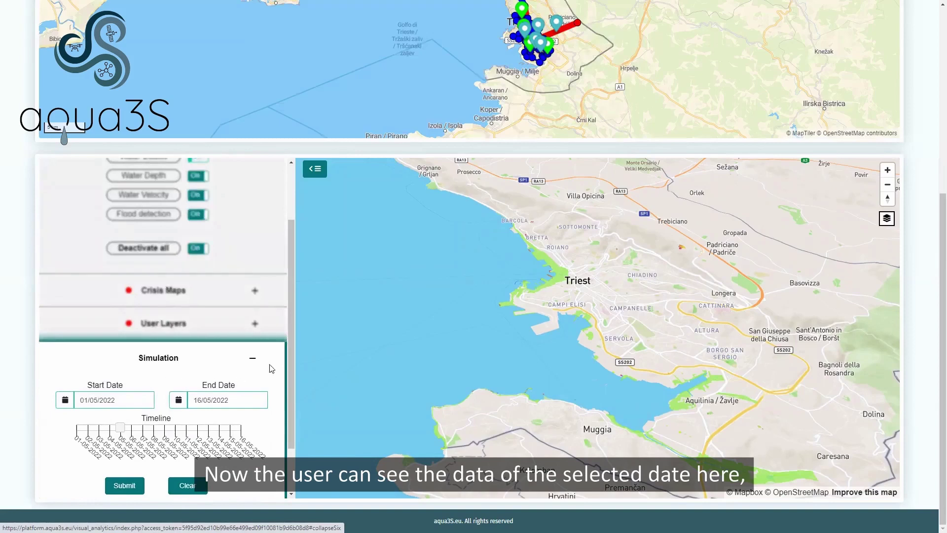
left_click_drag(293, 363, 295, 284)
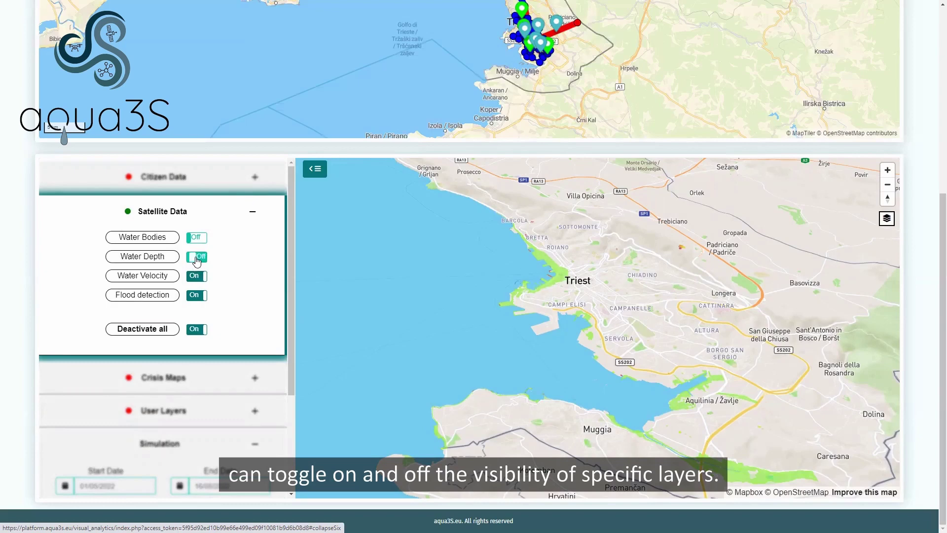
left_click(196, 276)
left_click(196, 296)
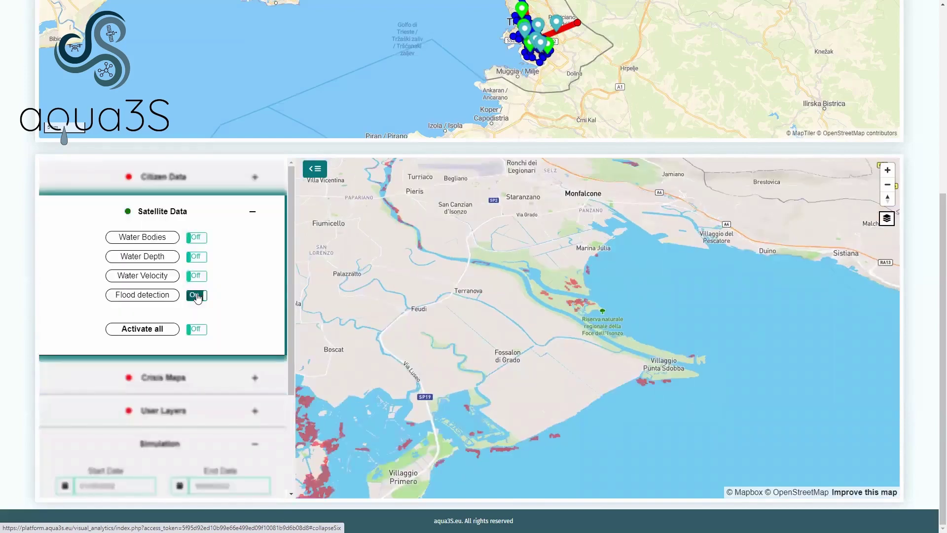
Toggle the Flood detection layer off and back on, and open the details of its flooded area near Riserva naturale
left_click(196, 295)
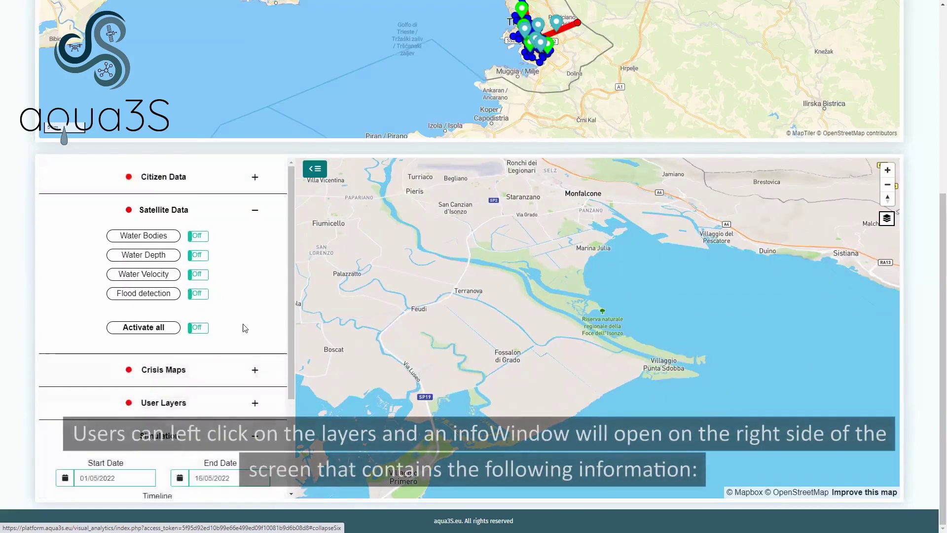
left_click(196, 296)
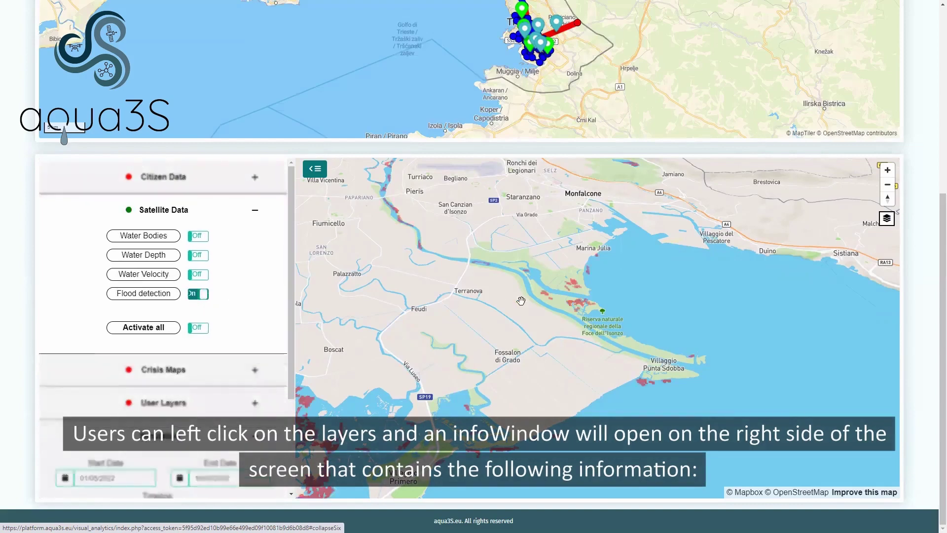
left_click(546, 296)
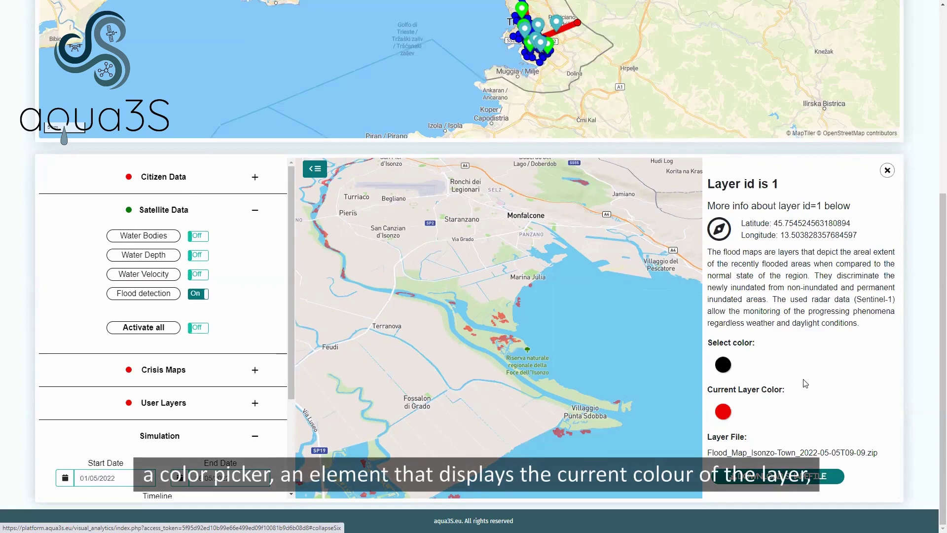
Show the Water Velocity layer instead of Flood detection and download the shapefile of its Monfalcone-Town map
left_click(197, 275)
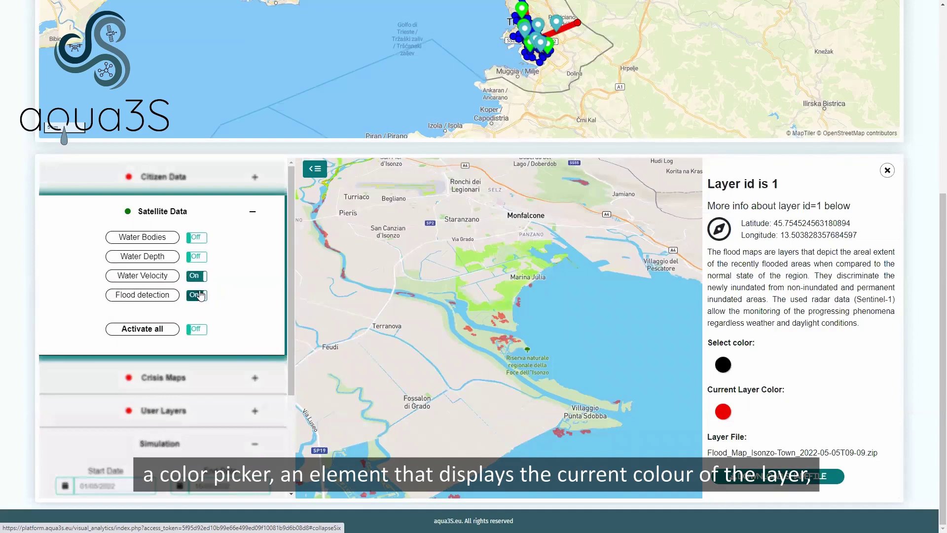
left_click(200, 295)
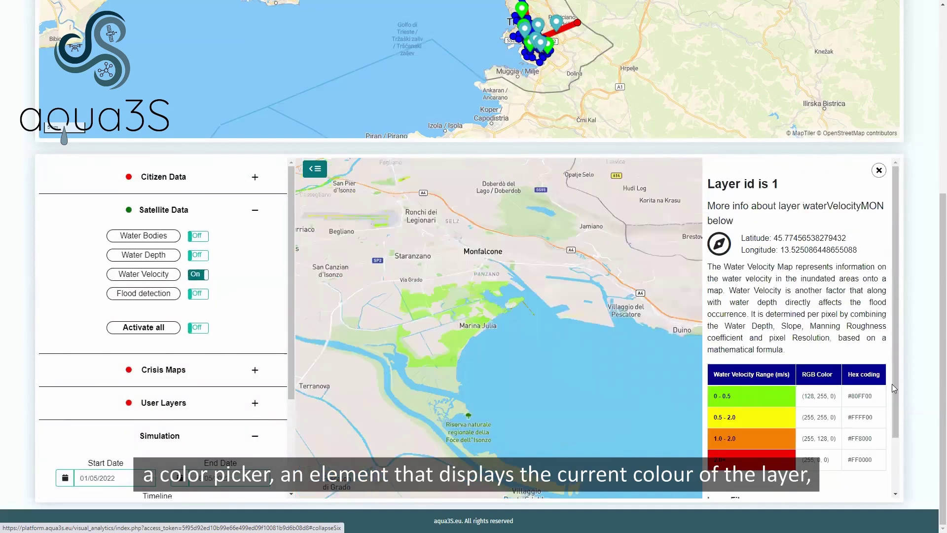
scroll(895, 436, "down", 2)
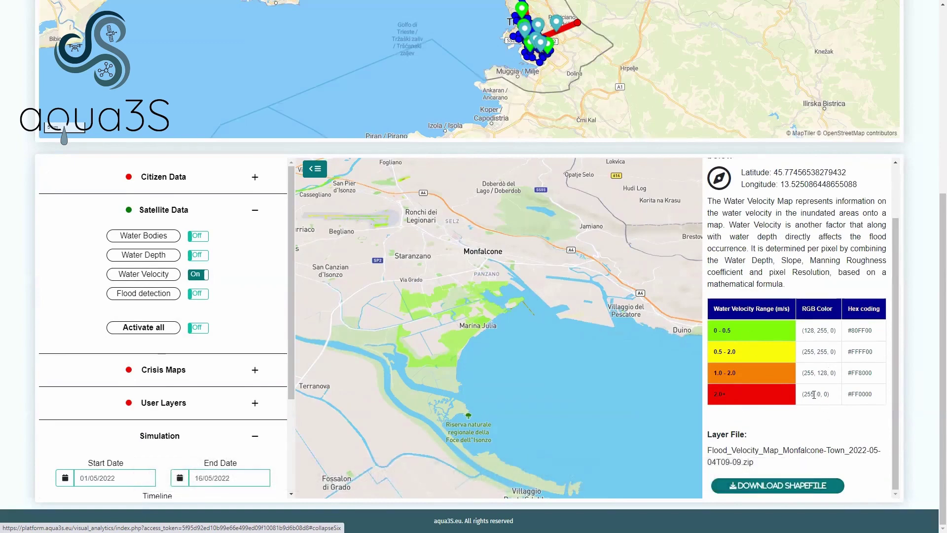
left_click(779, 487)
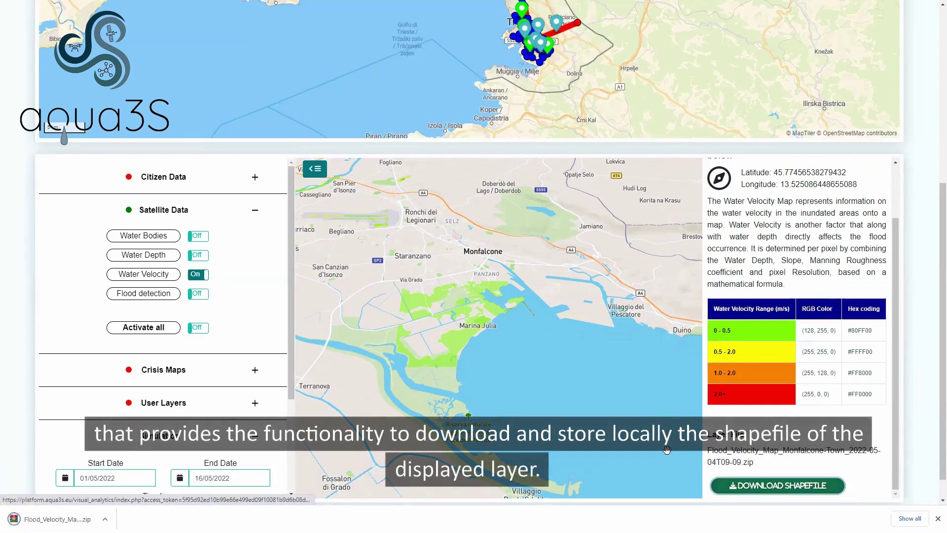